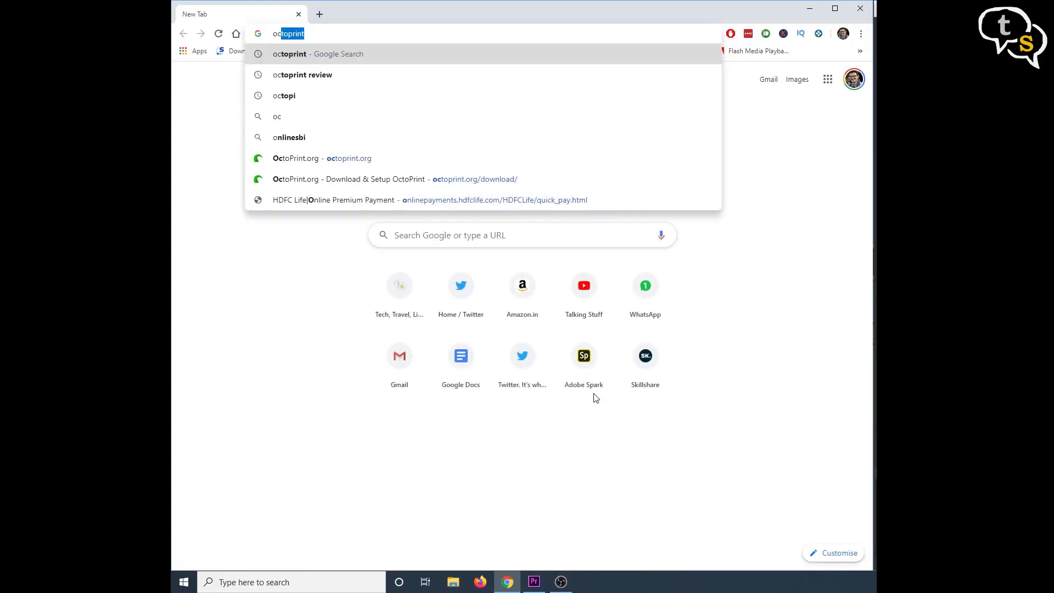
Open octoprint.org, go to its Download page, and dismiss the cookie notice
text(print)
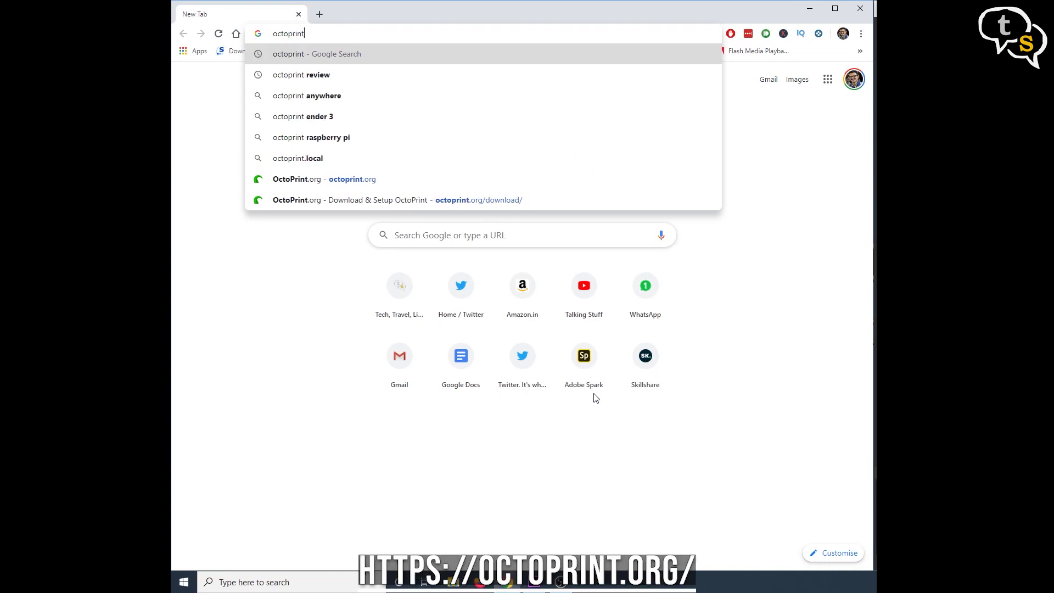
key(Down)
key(Down)
key(Down)
key(Down)
key(Down)
key(Down)
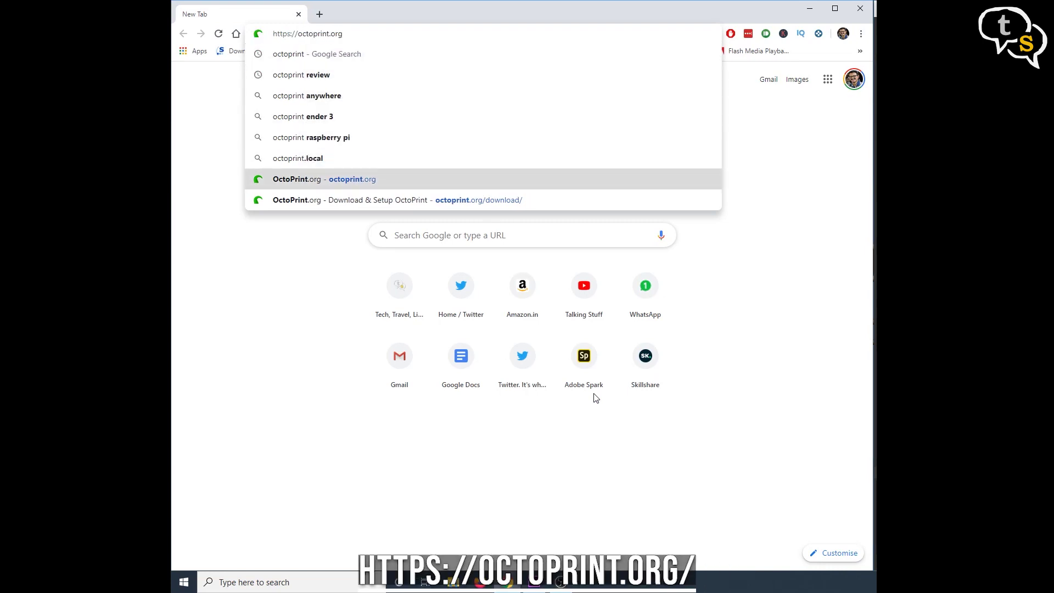
key(Return)
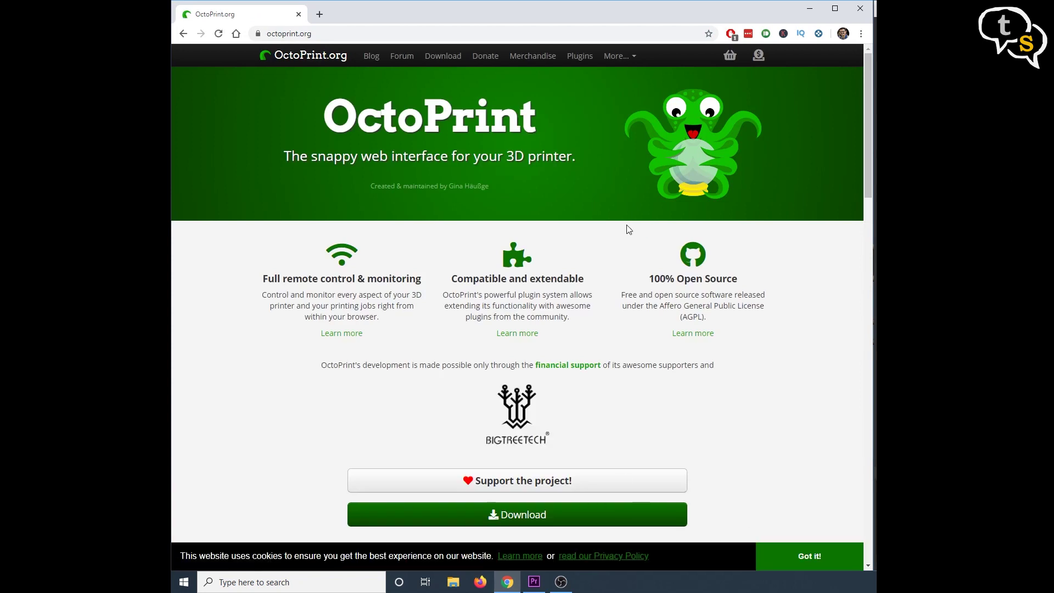
click(523, 514)
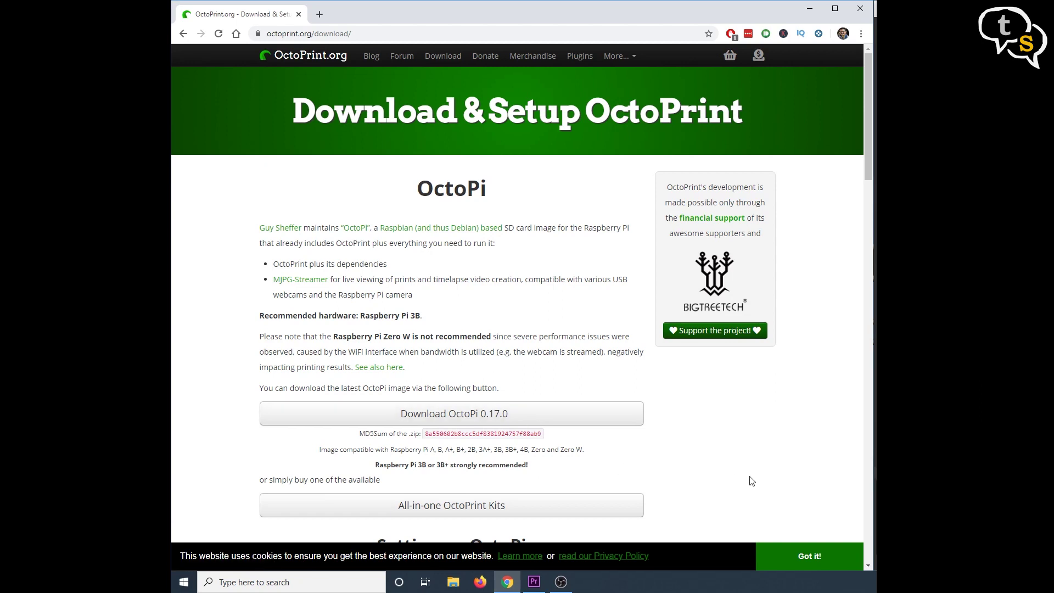
click(791, 555)
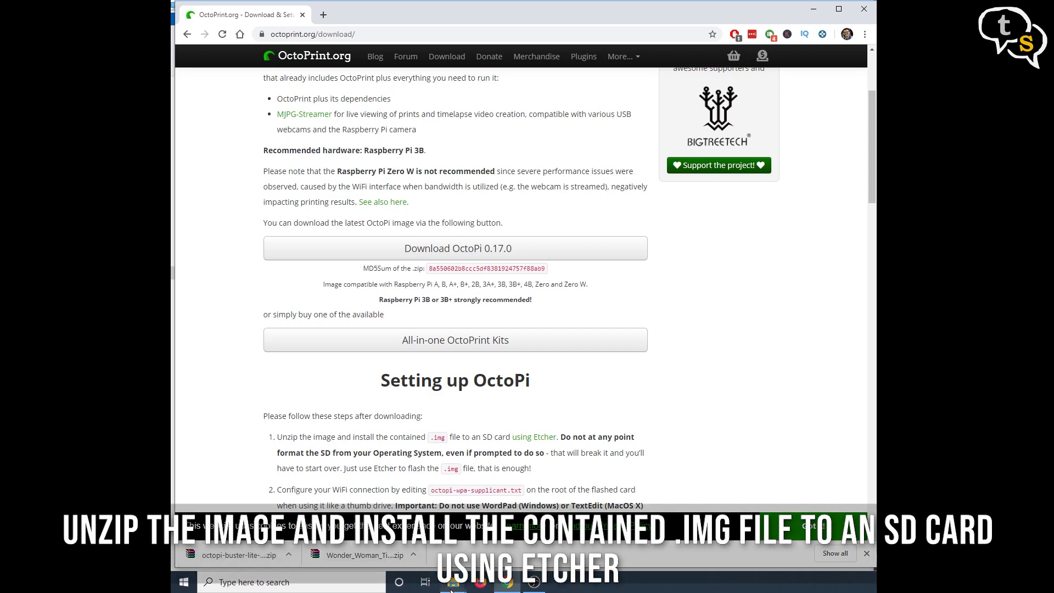
Search for etcher in a new tab and open the Etcher - Balena result
mouse_move(451, 591)
key(ctrl+t)
text(etcher)
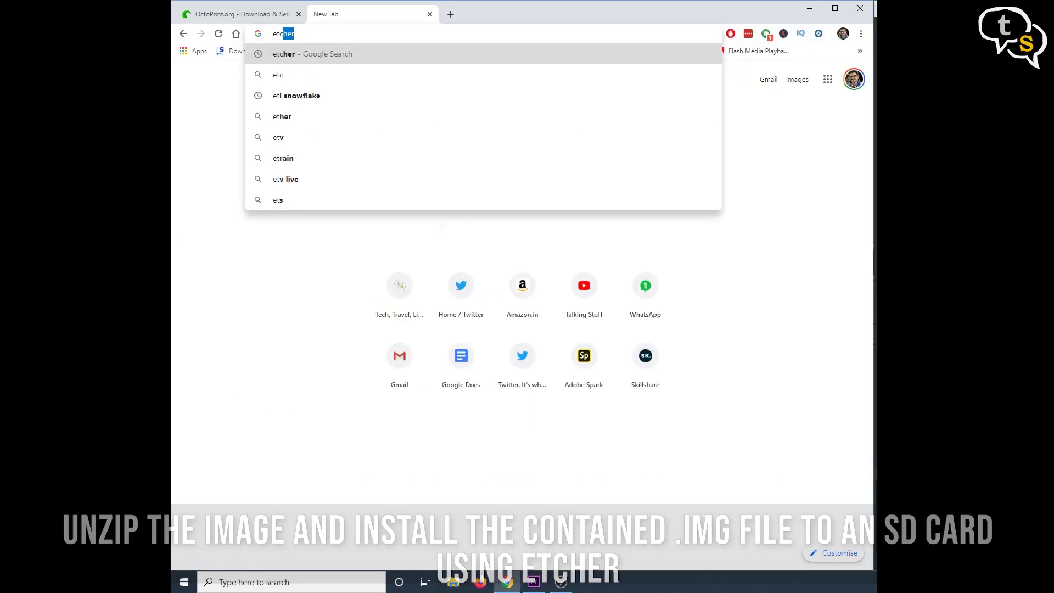
key(Return)
click(325, 161)
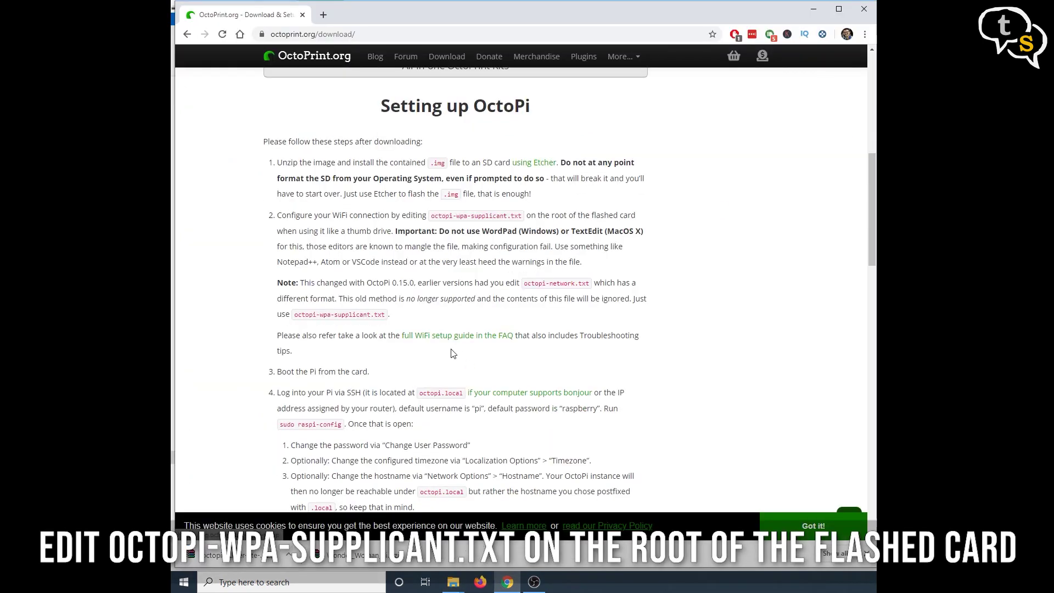
Select the WiFi configuration step text in the setup instructions
drag(300, 215, 422, 216)
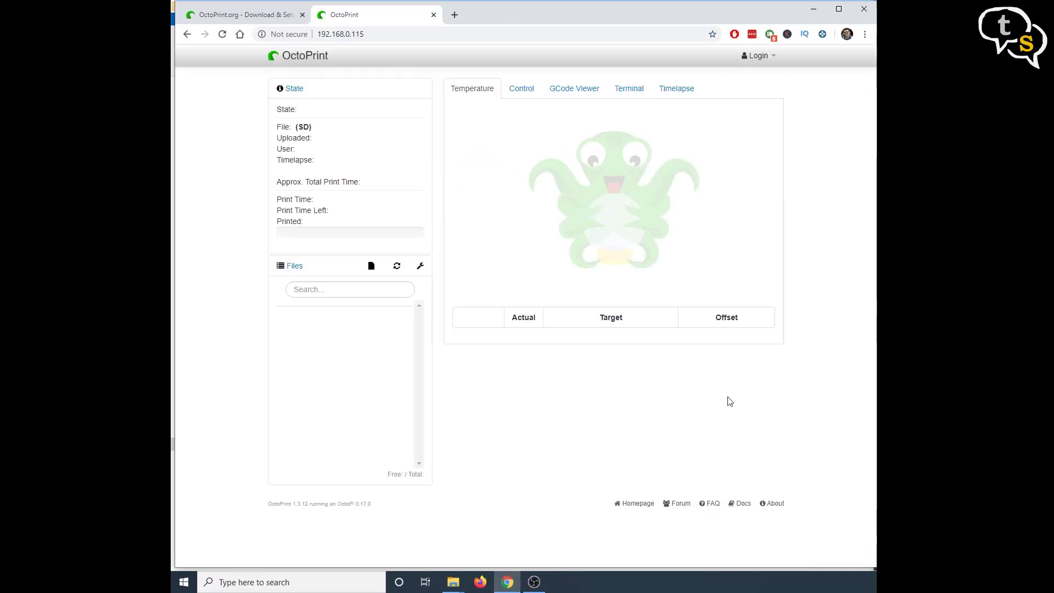
Create the admin account with a username and password, keeping access control enabled
click(770, 522)
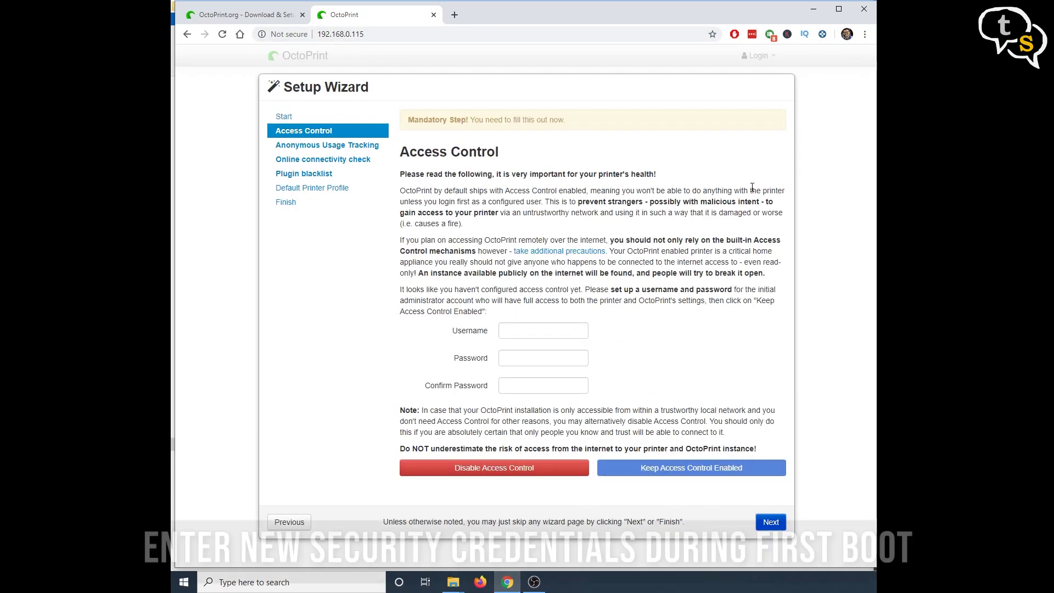
click(519, 330)
text(vinayak_nair)
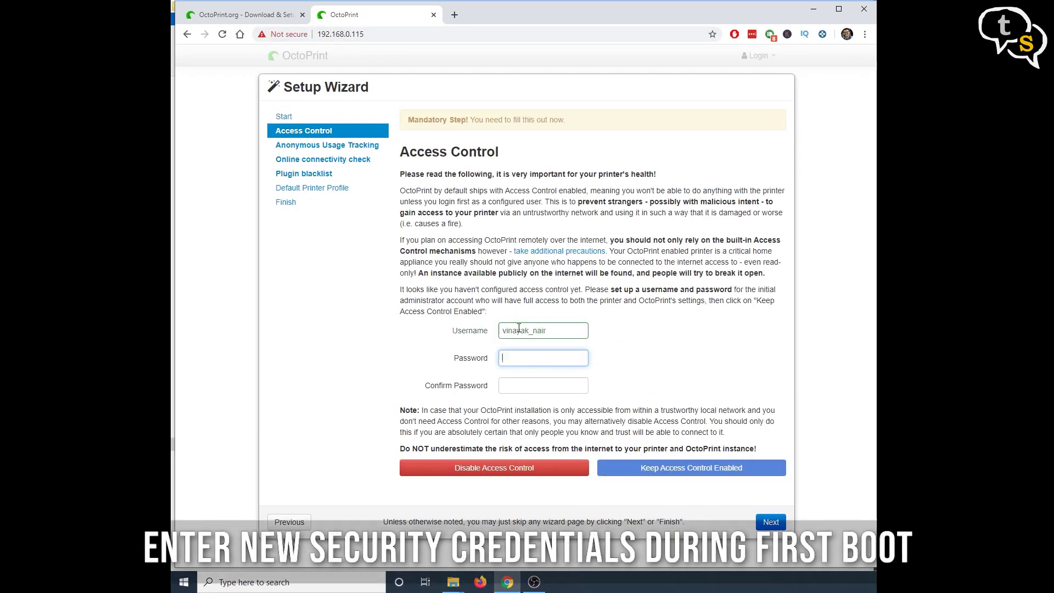
key(Tab)
text(********)
key(Tab)
text(*******)
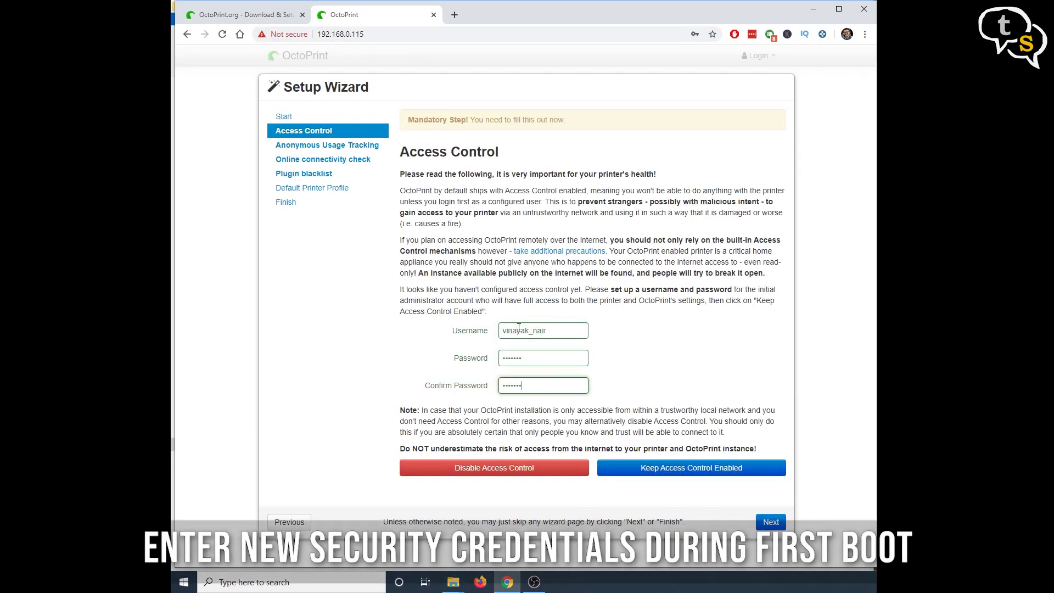
click(558, 469)
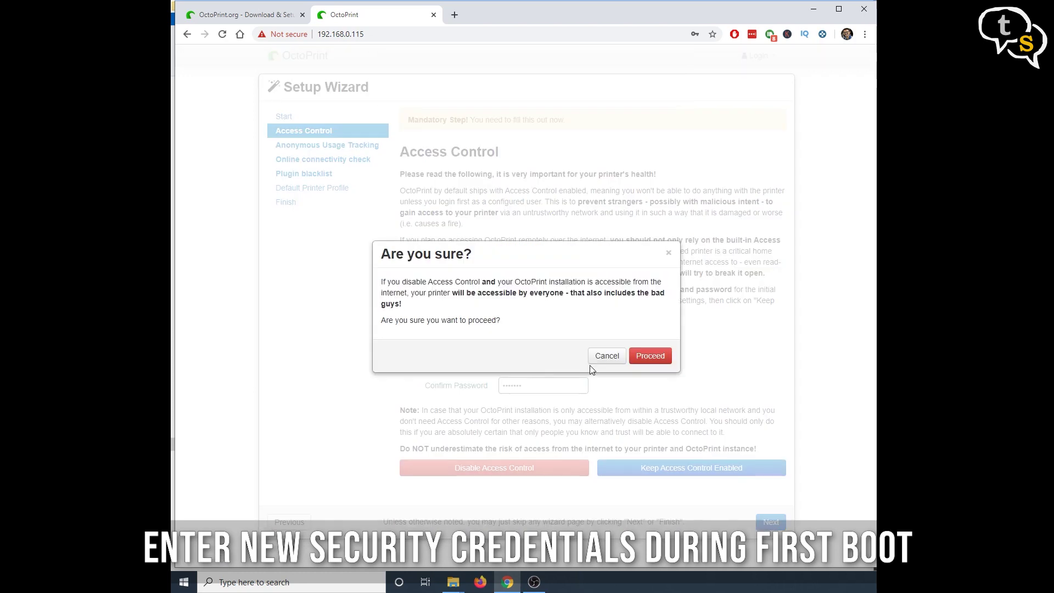
click(605, 355)
click(691, 468)
Enable anonymous usage tracking, the tested online connectivity check, and the plugin blacklist
click(771, 523)
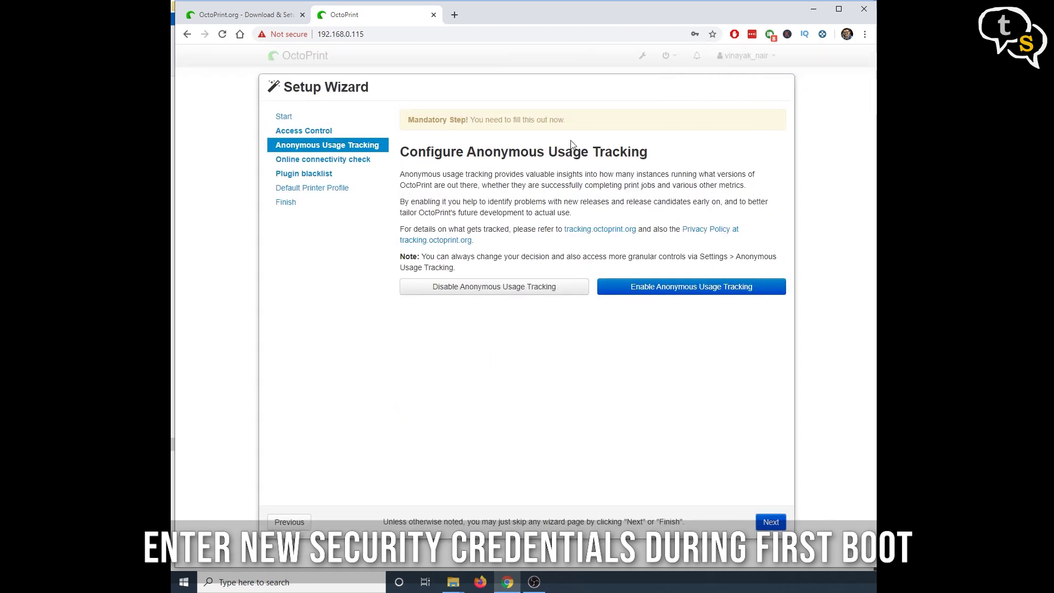
click(718, 288)
click(771, 522)
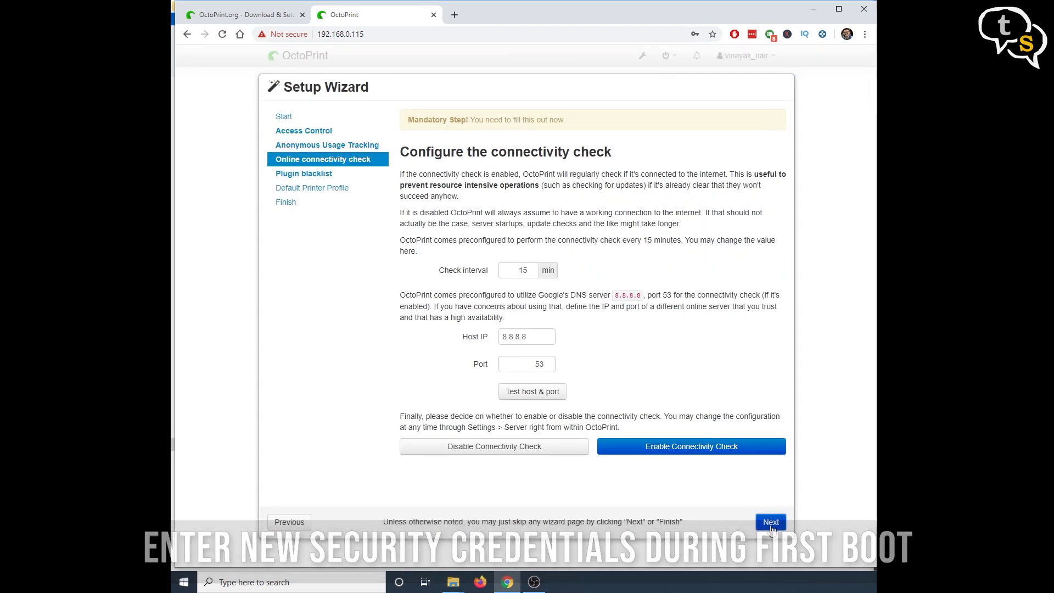
click(527, 392)
click(675, 458)
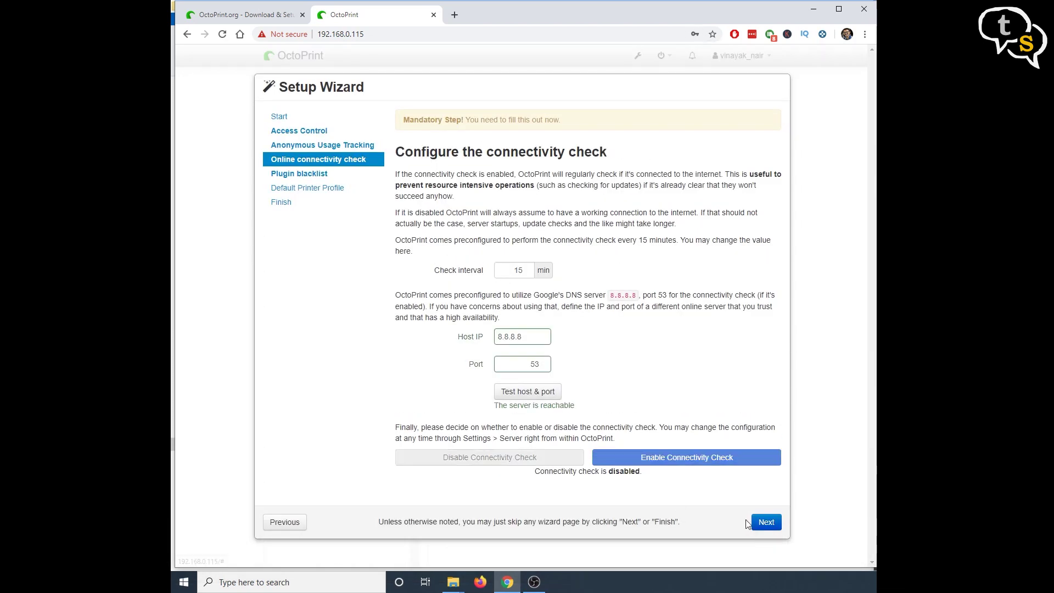
click(770, 522)
click(697, 294)
Name the printer profile 'Ender 3' and finish the setup wizard
key(ctrl+a)
text(Ender 3)
key(Tab)
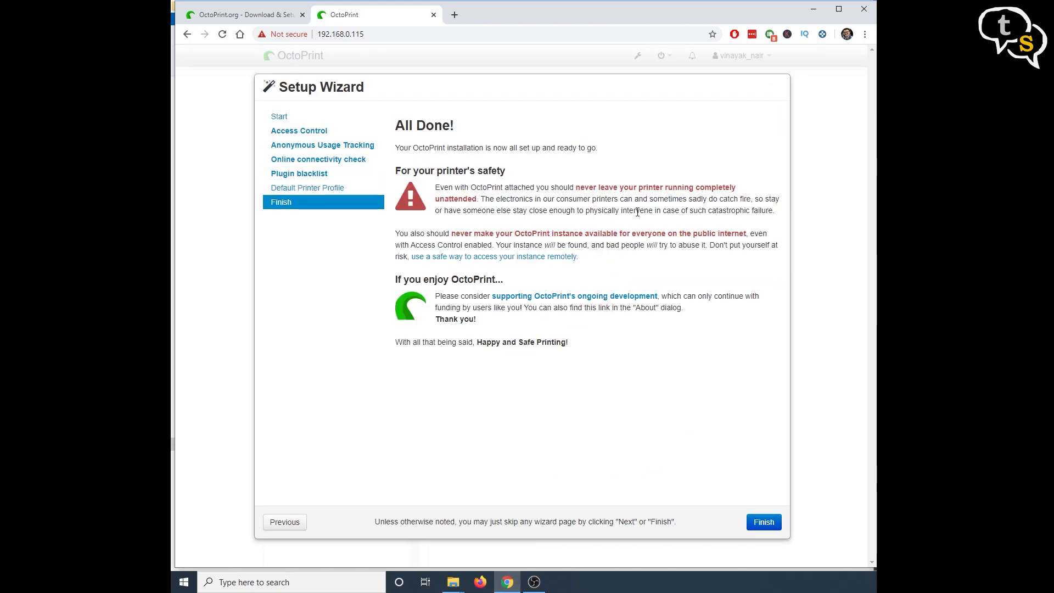
click(763, 522)
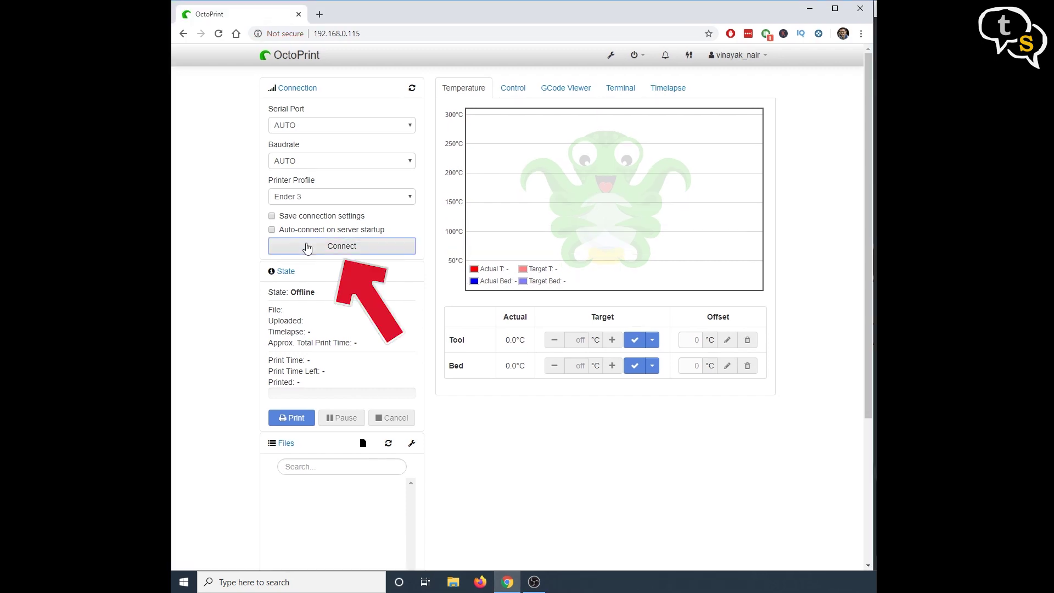
Connect to the printer from the Connection panel
click(308, 247)
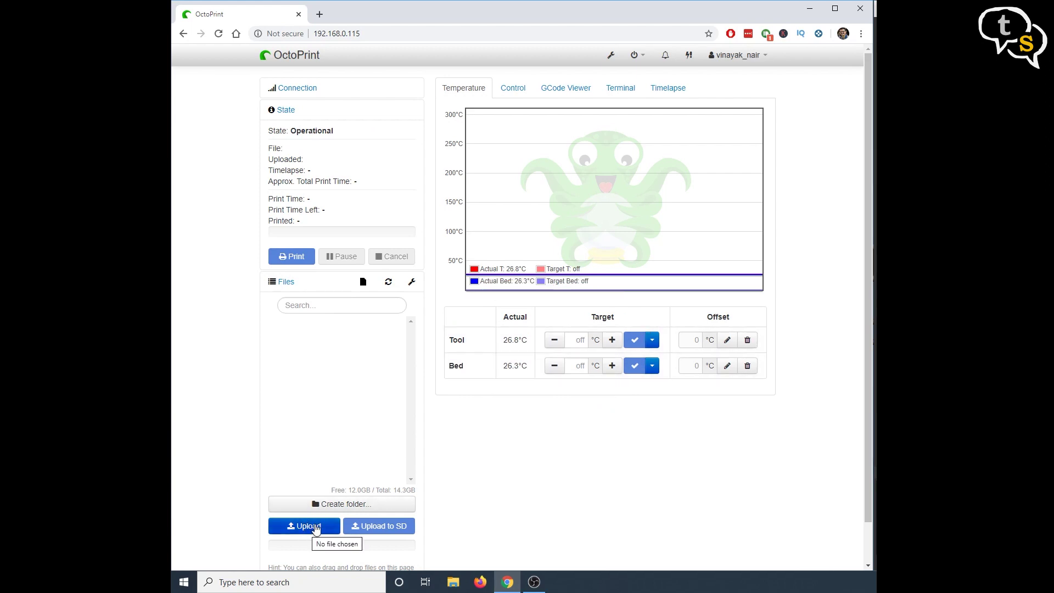
Upload CE3_Pikachu.gcode from 4TB 2 (H:) > Pikachu(Pokemon) > files
click(315, 527)
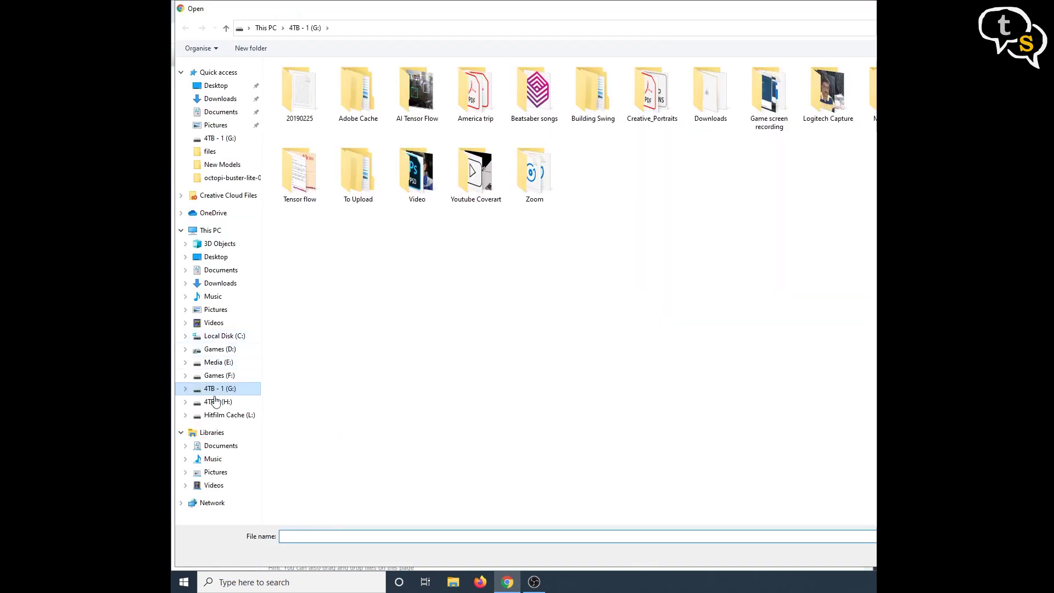
click(224, 404)
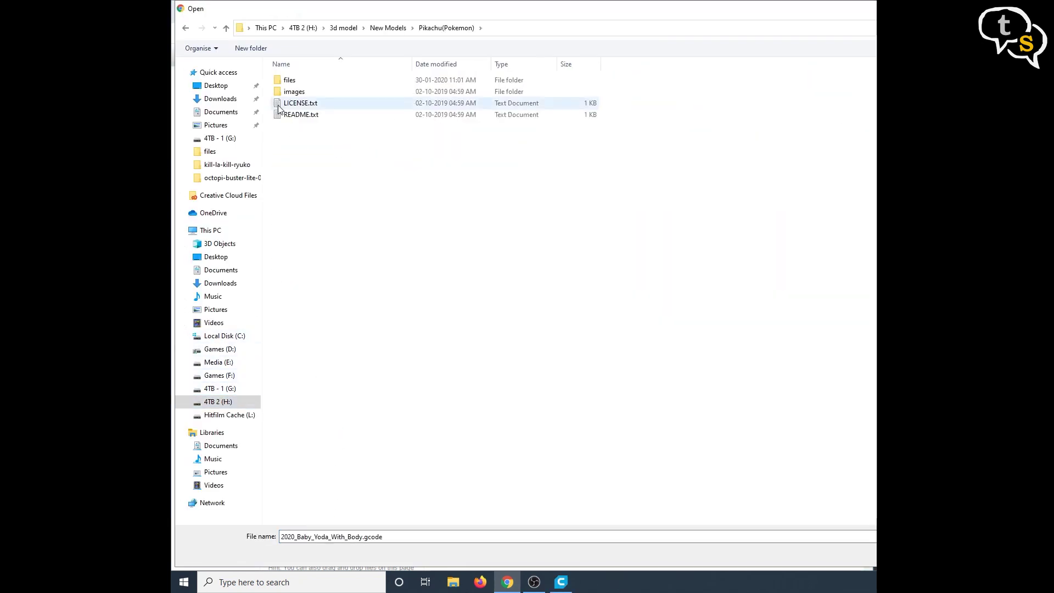
double_click(291, 80)
click(334, 82)
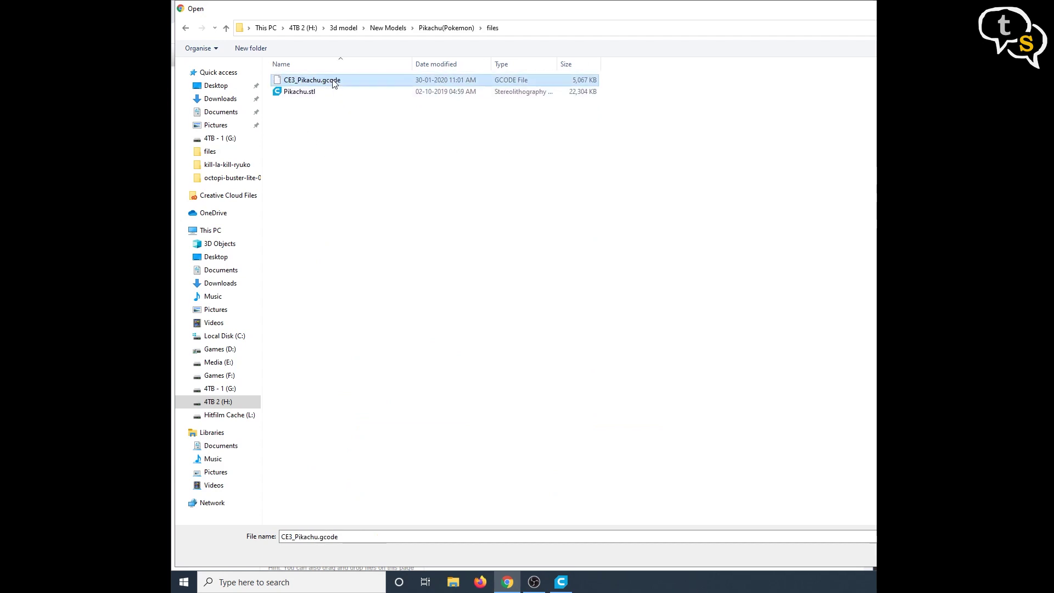
key(Return)
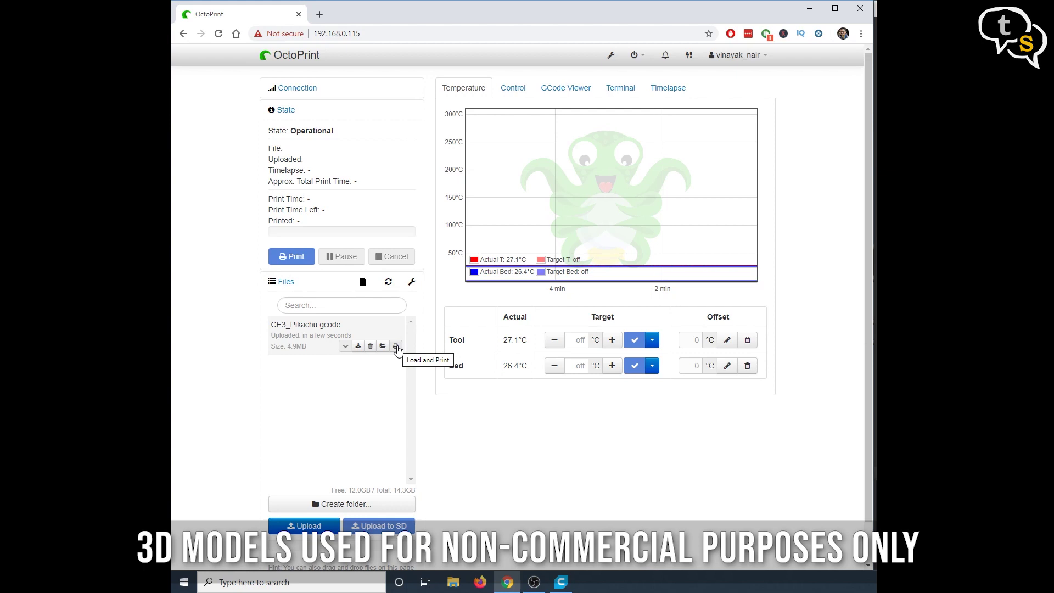
Load and print CE3_Pikachu.gcode, then highlight the tool and bed temperature readings
click(396, 347)
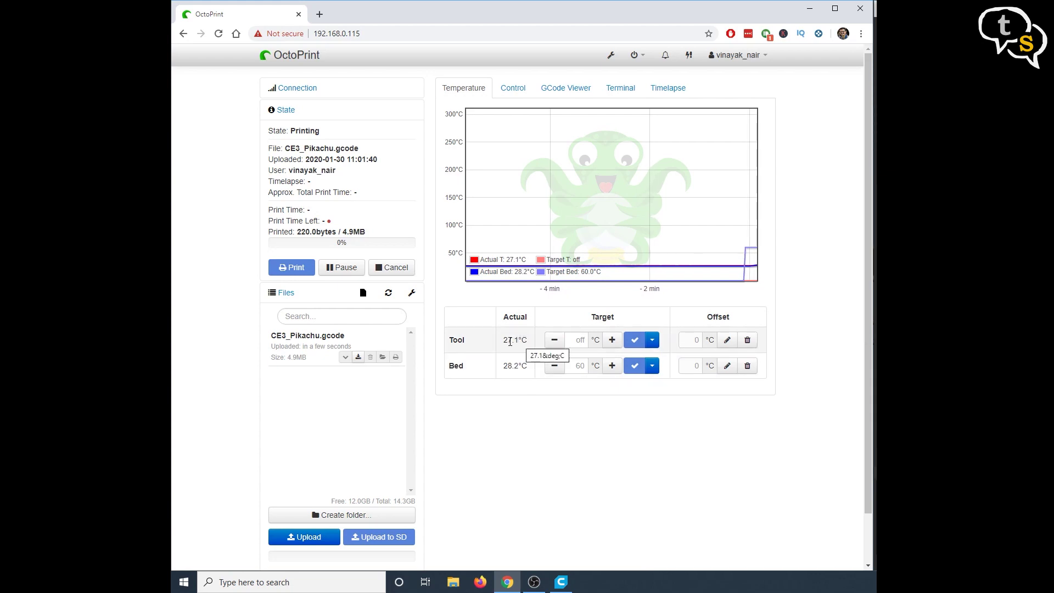
triple_click(510, 341)
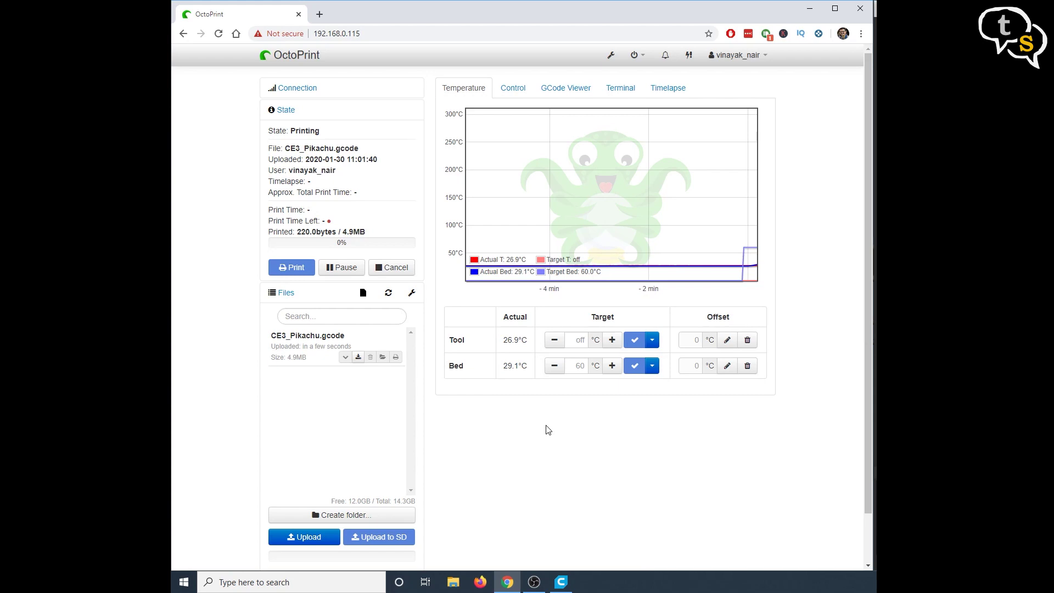
drag(503, 366, 514, 366)
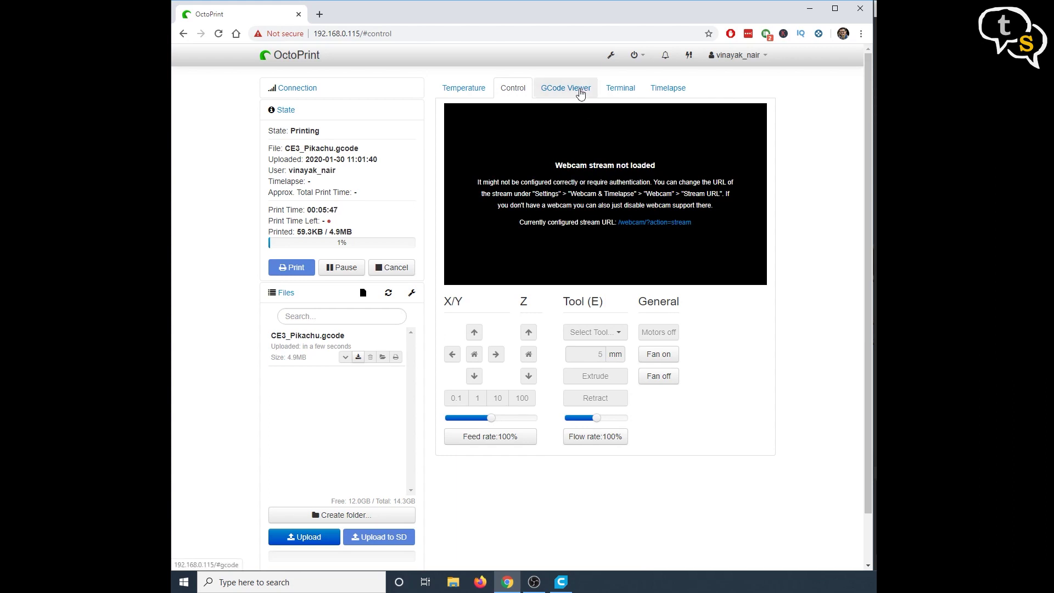
Open the GCode Viewer, zoom into the Pikachu layer, and drag it to the centre
click(580, 94)
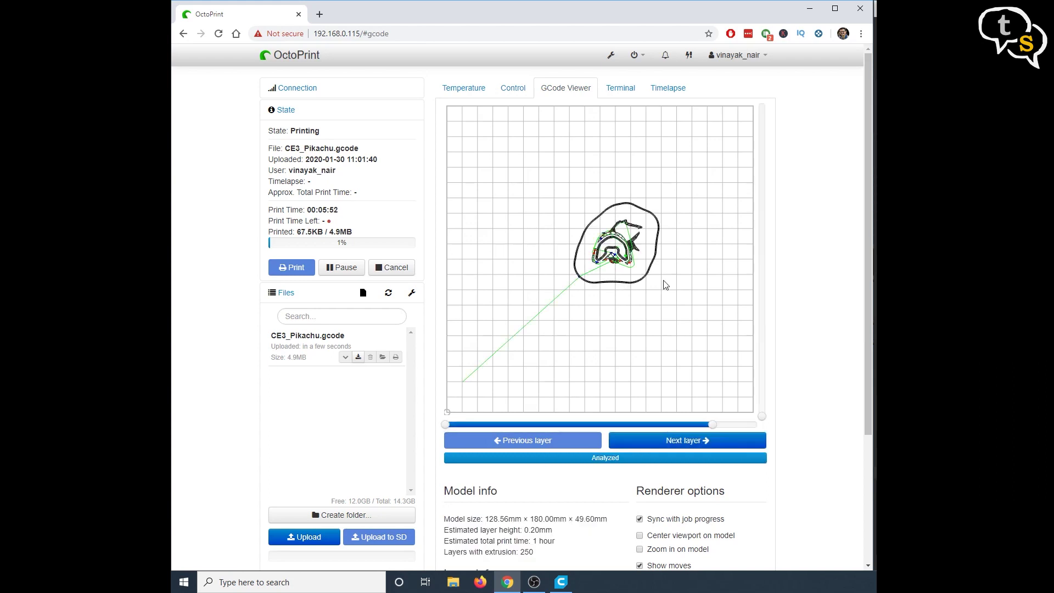
right_click(631, 337)
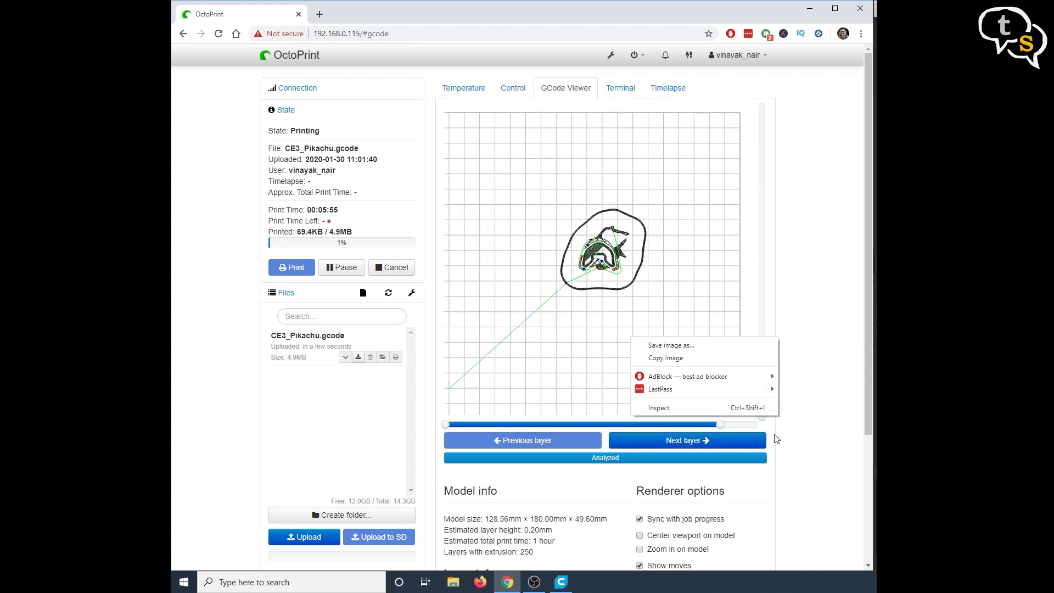
click(740, 387)
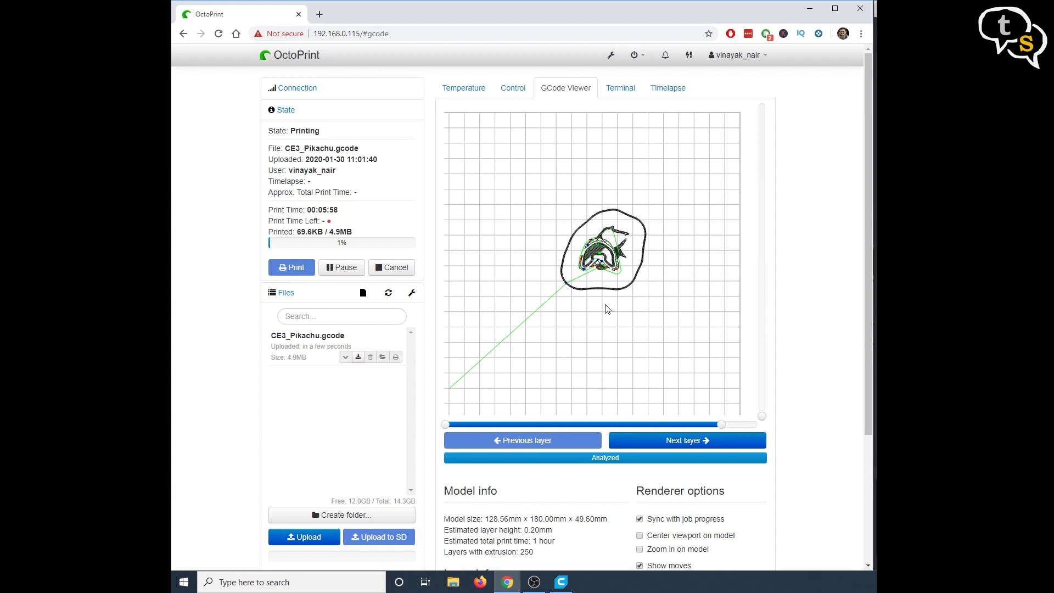
scroll(637, 289, up, 3)
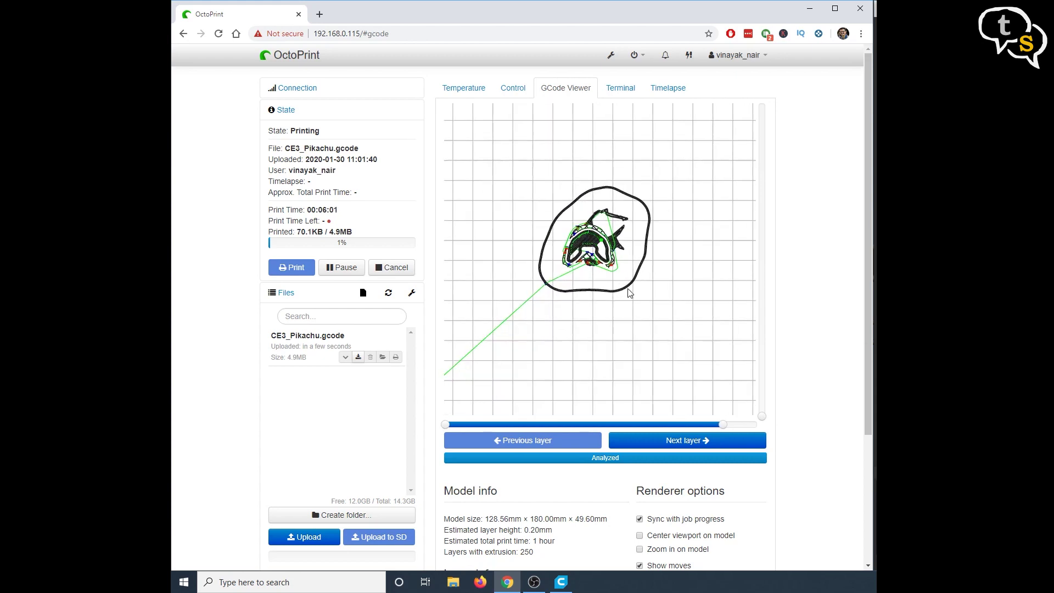
drag(659, 342, 677, 370)
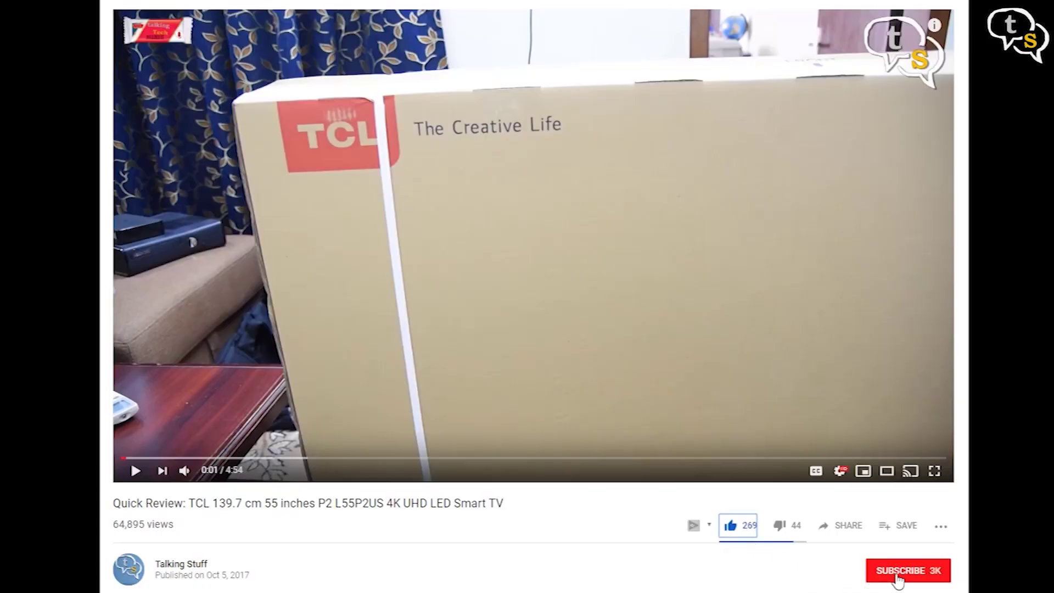
Subscribe to the TCL TV review's channel with All notifications on
click(898, 575)
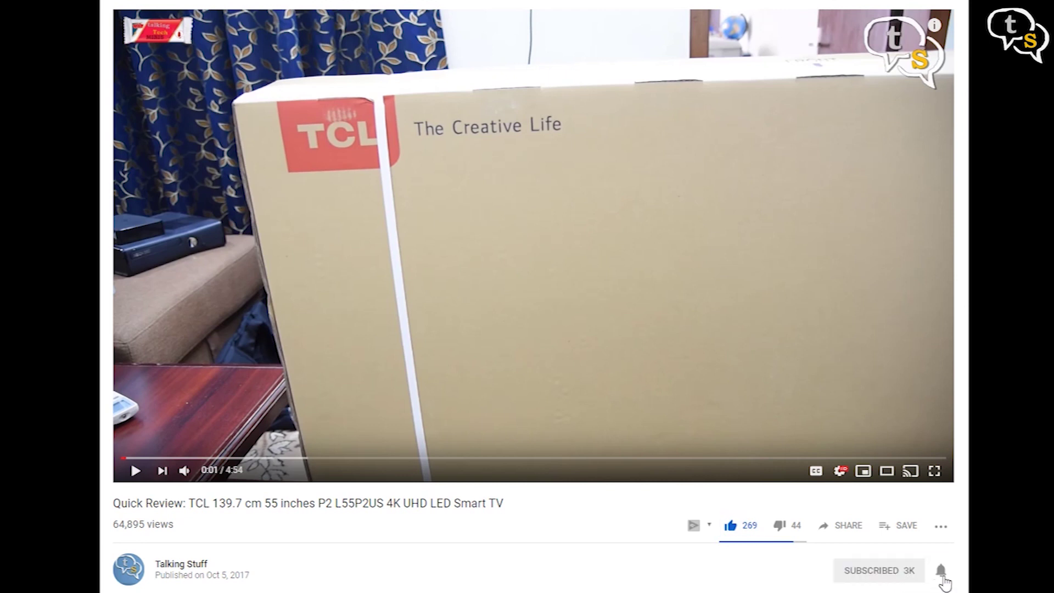
click(941, 571)
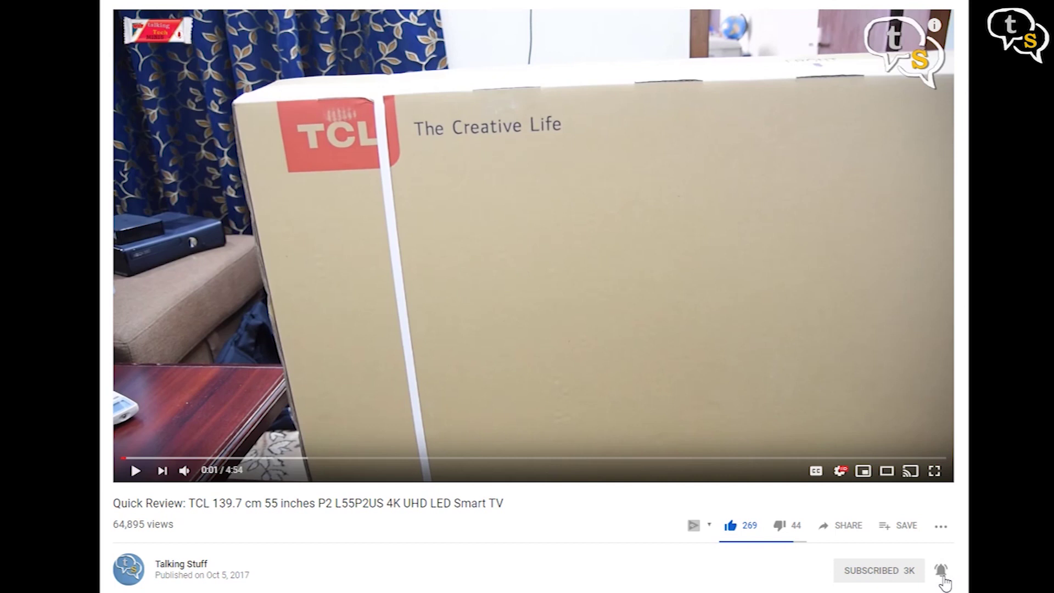